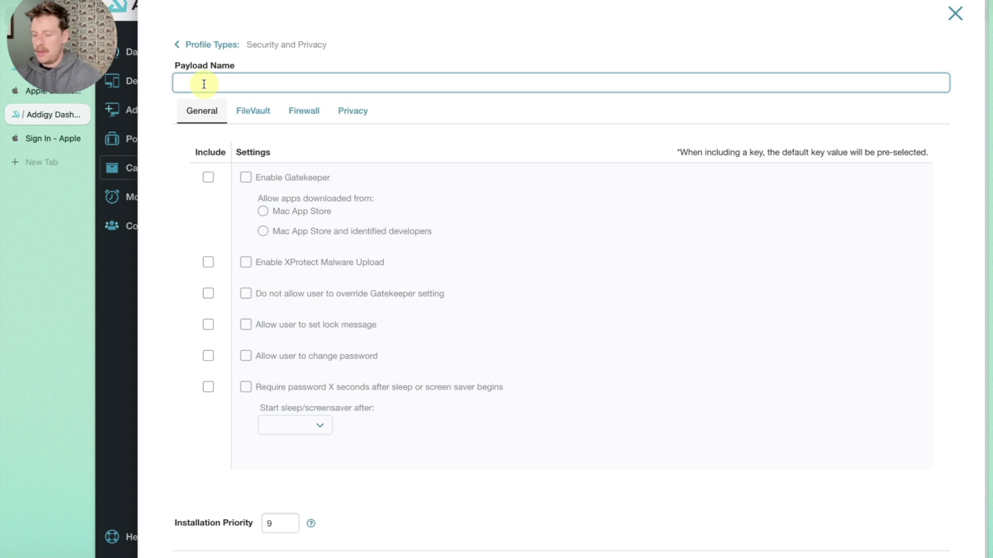
- Name the Security and Privacy payload "Filevault Demo" and include the Enable FileVault setting with Escrow Personal Recovery Key
type("Filevault Demo")
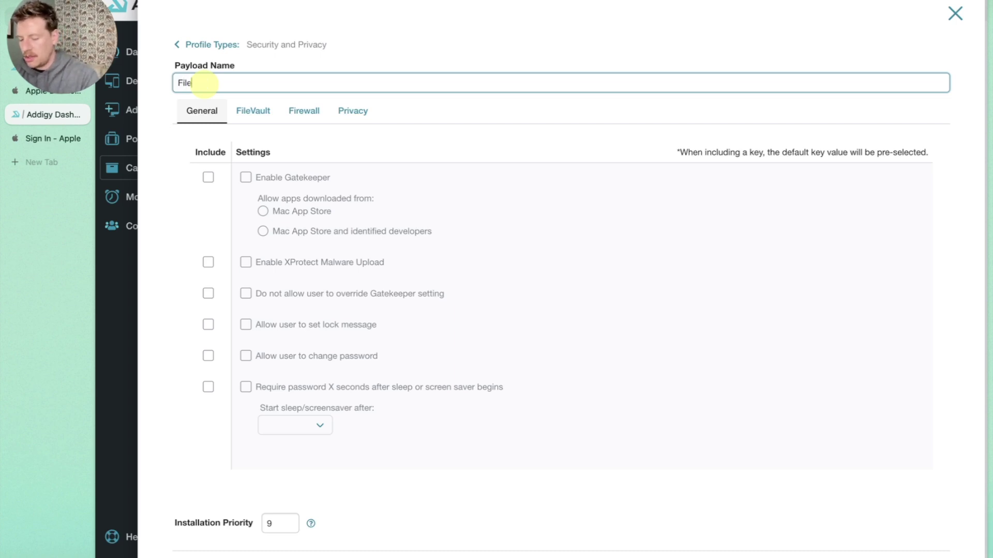
left_click(254, 111)
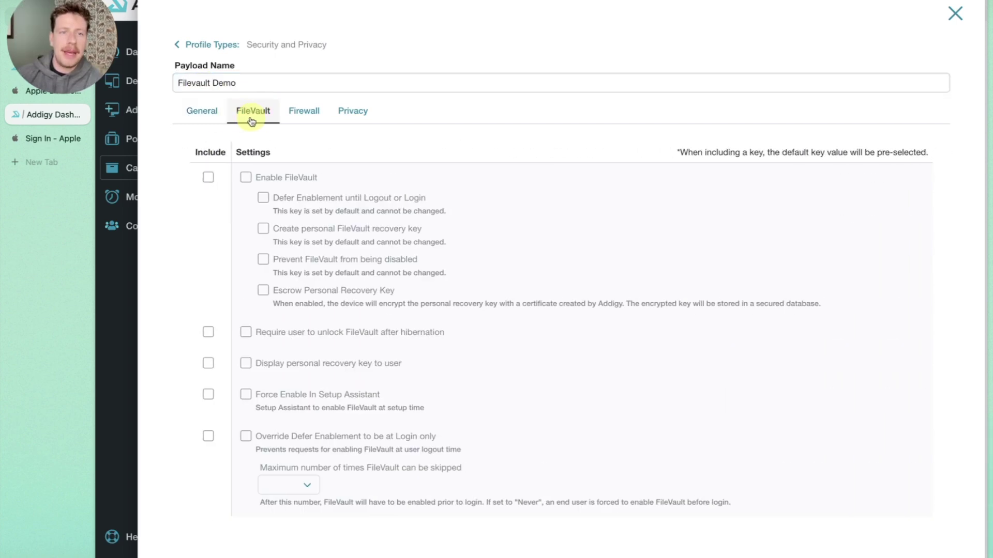
left_click(208, 177)
left_click(246, 179)
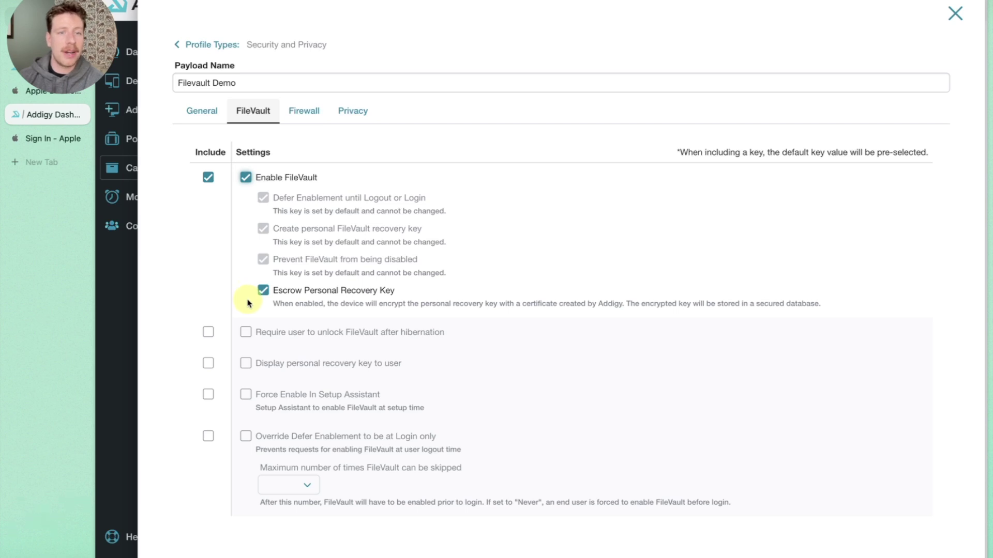
scroll(249, 303, "down", 2)
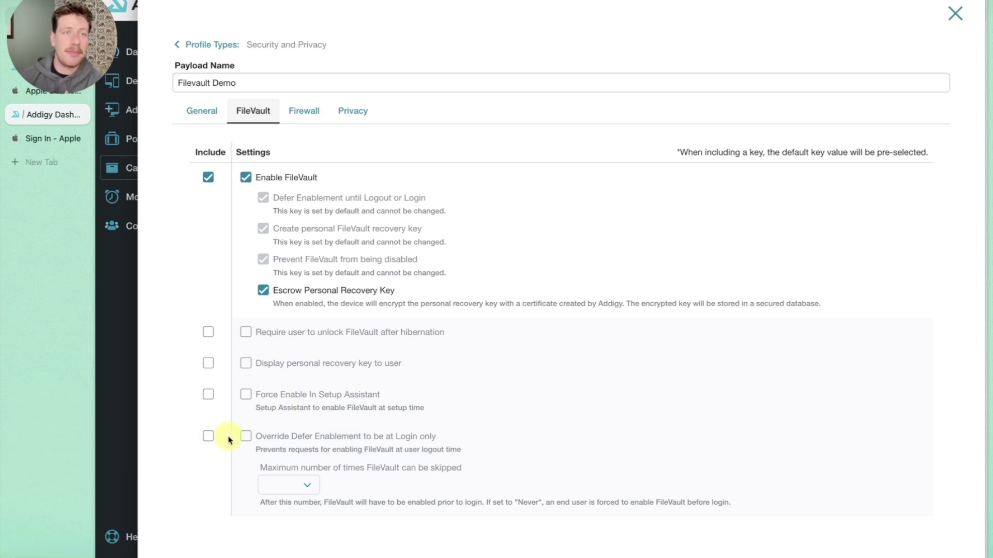
scroll(274, 418, "down", 2)
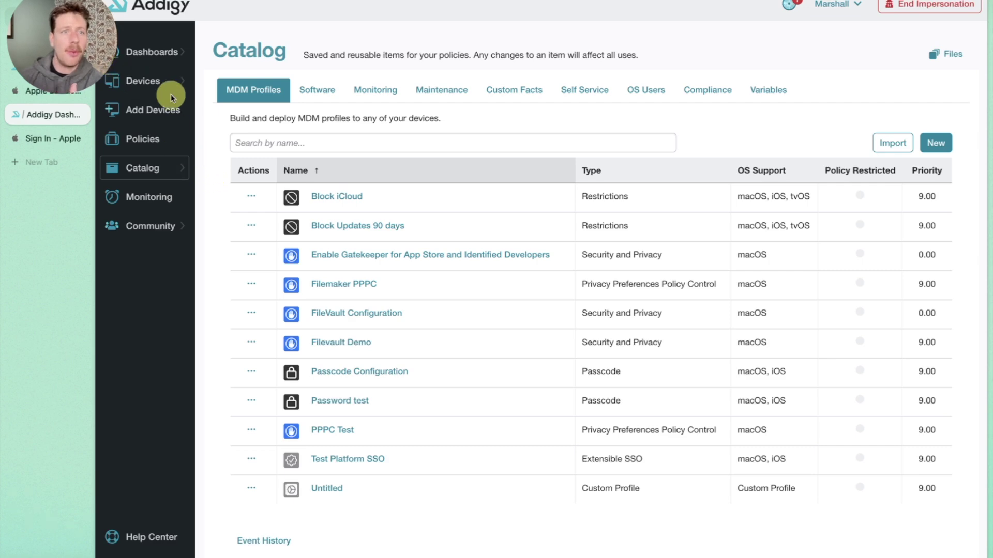
- Open the test MacBook Air from the devices and look through the profiles available to deploy to it
mouse_move(155, 82)
left_click(228, 127)
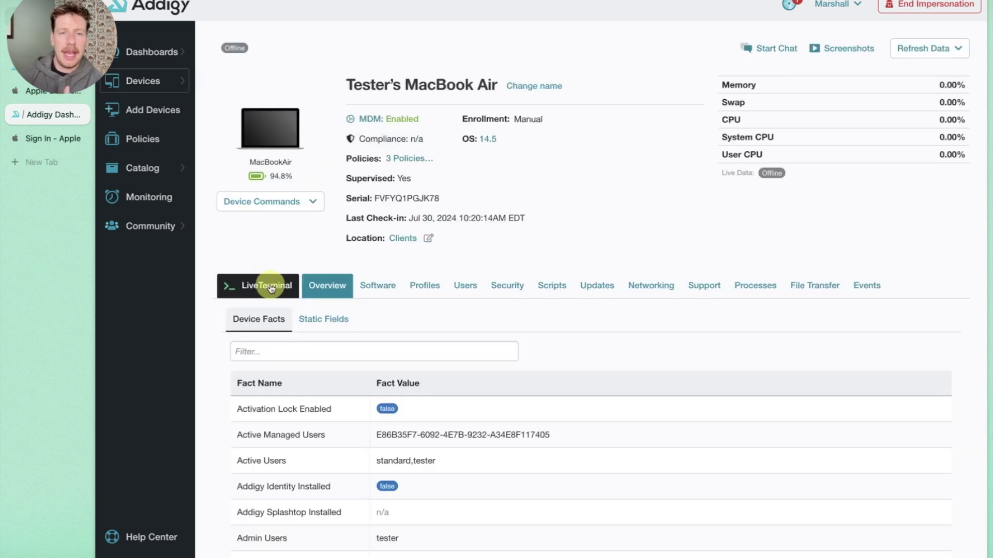
left_click(423, 287)
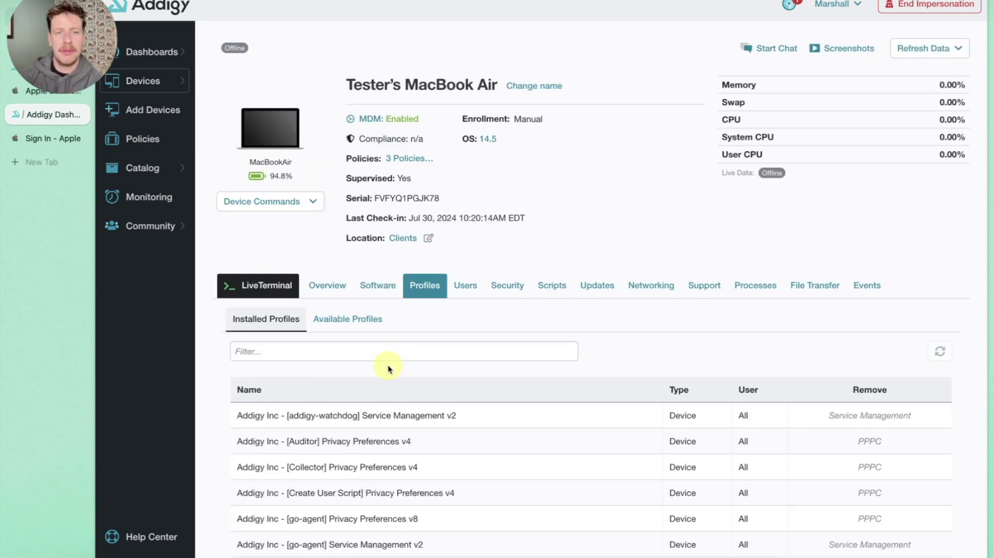
left_click(352, 329)
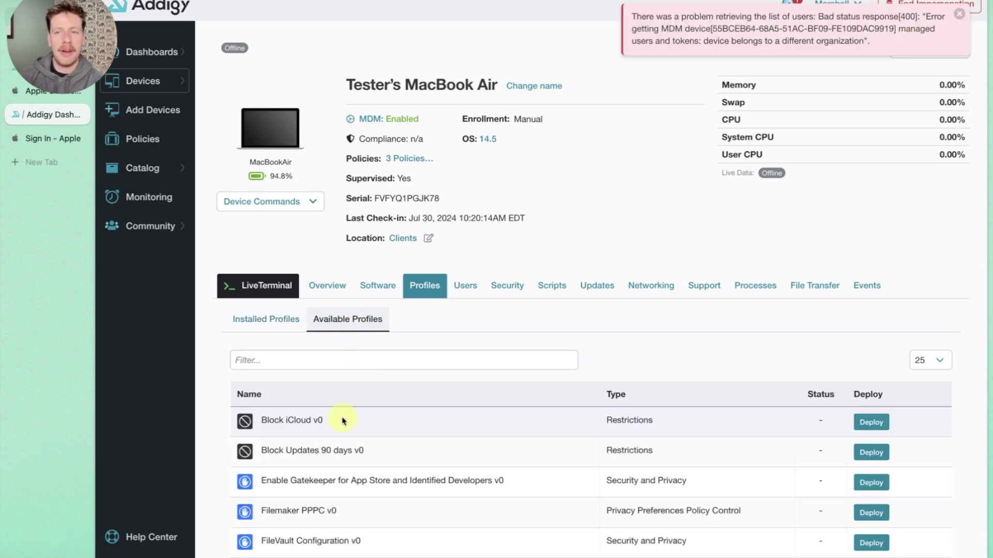
scroll(342, 418, "down", 3)
scroll(342, 419, "down", 2)
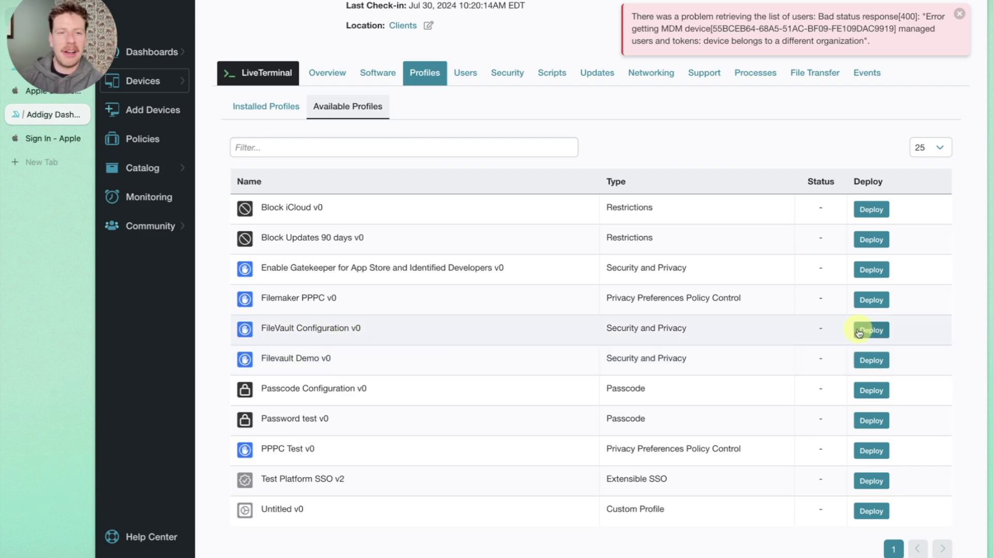
scroll(798, 310, "up", 5)
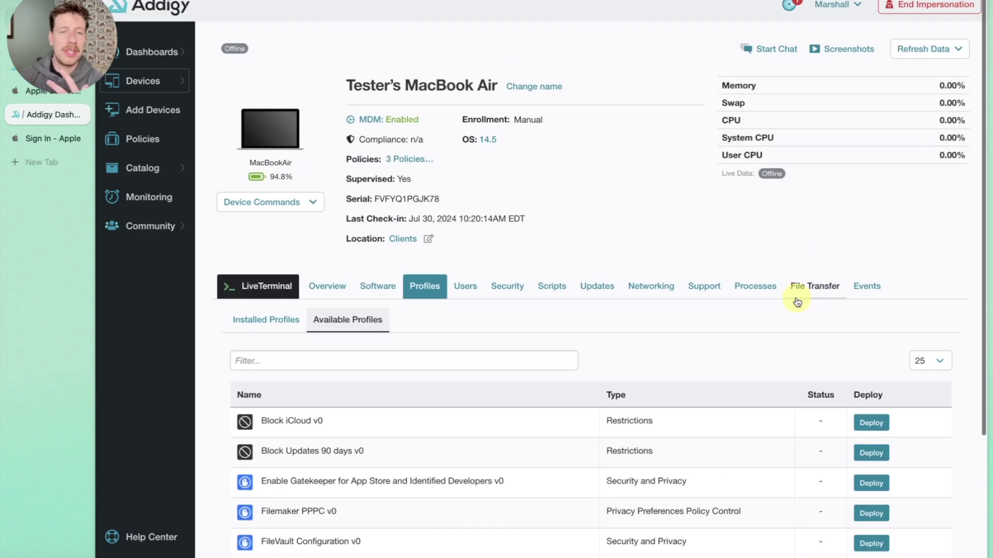
scroll(798, 303, "down", 1)
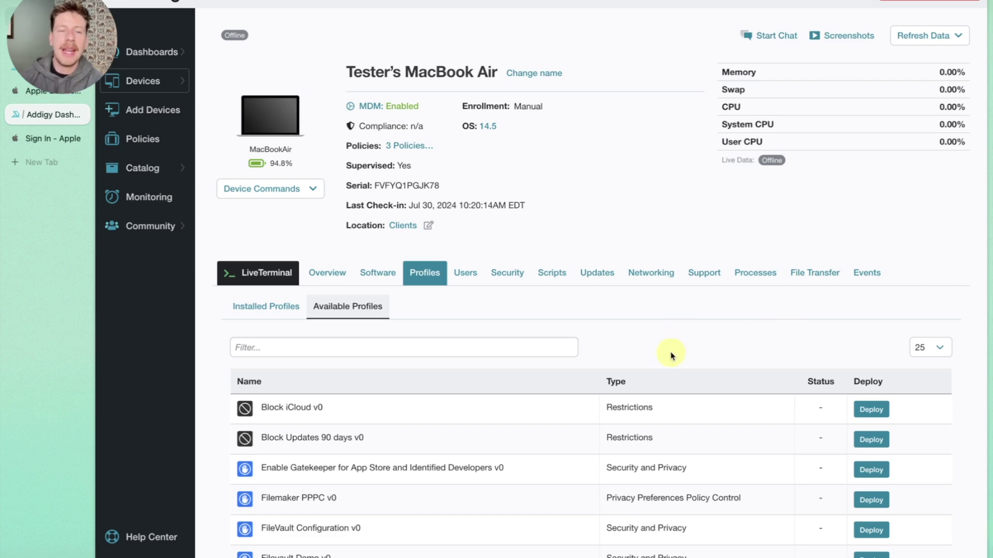
scroll(653, 386, "up", 1)
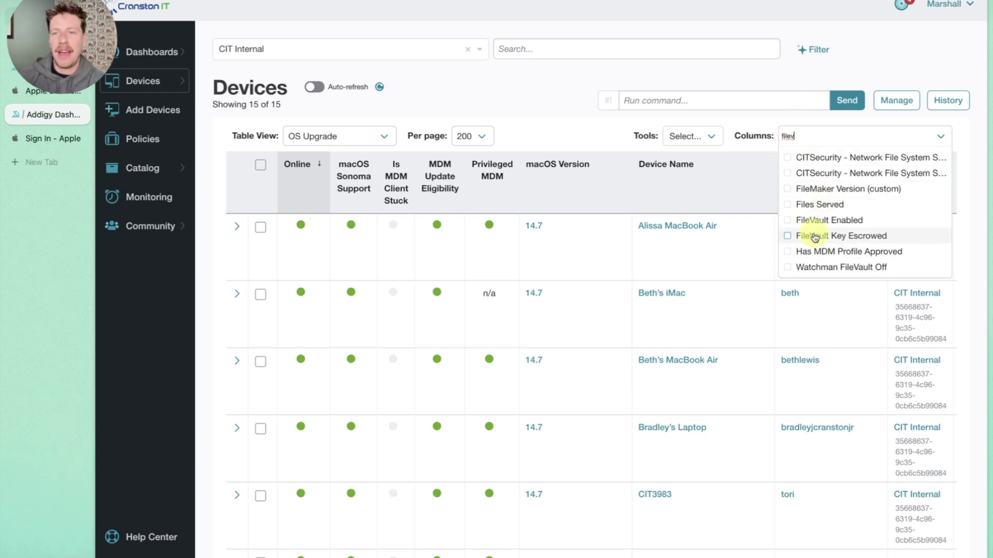
- Add the FileVault Key Escrowed column to the devices table and sort by it so devices with escrowed keys come first
left_click(787, 239)
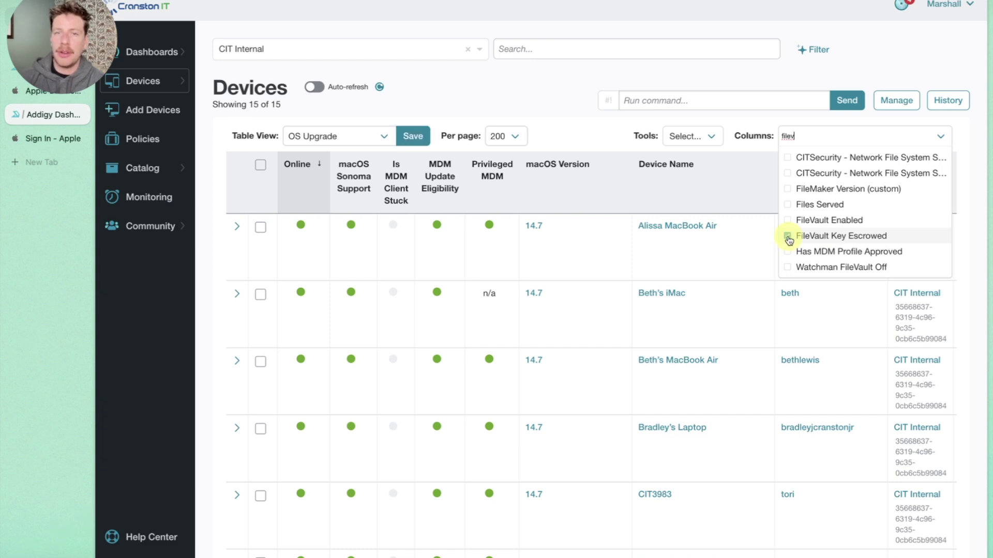
left_click(590, 125)
scroll(599, 419, "right", 5)
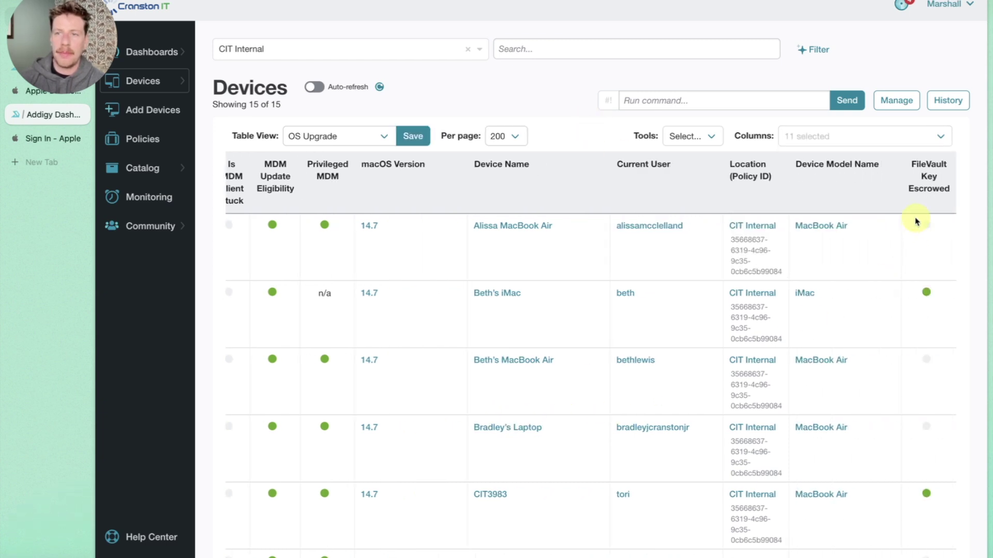
left_click(953, 184)
left_click(942, 204)
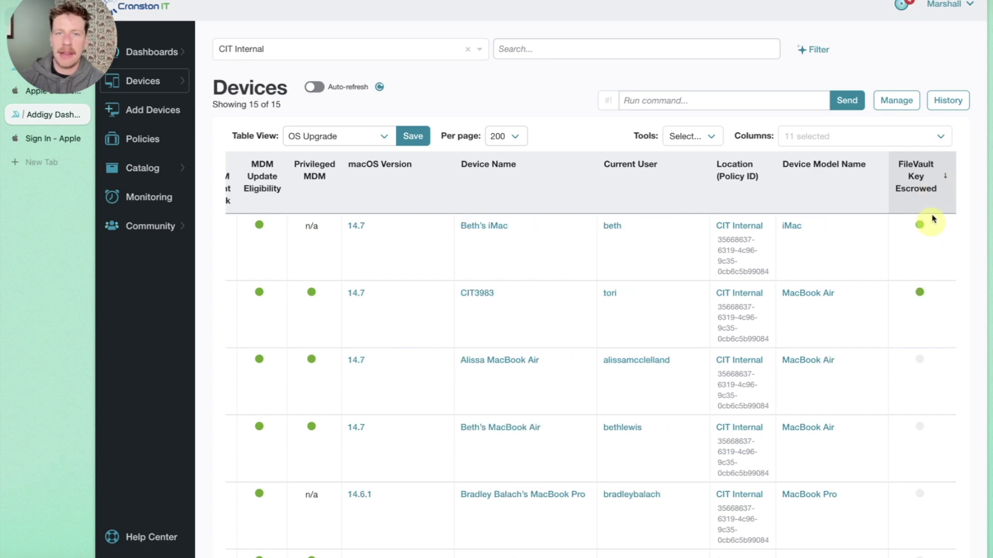
- Open the security details of the iMac with an escrowed key and find its FileVault Encryption section
left_click(478, 229)
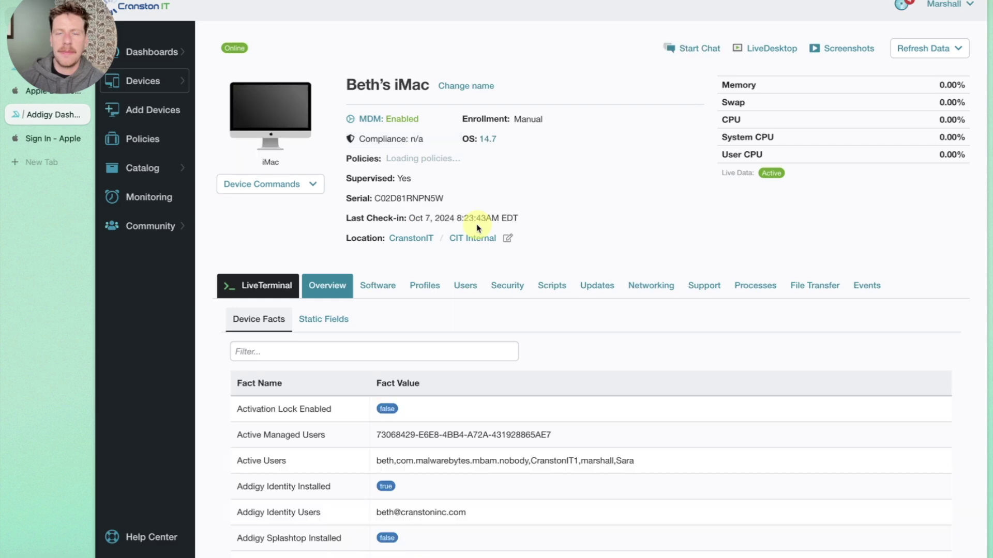
left_click(507, 286)
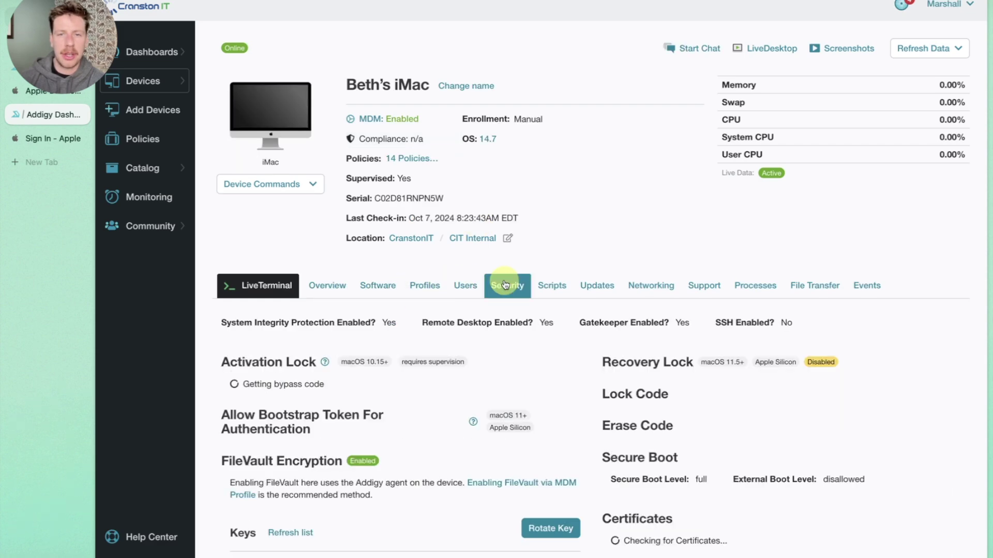
scroll(504, 290, "down", 3)
scroll(501, 290, "down", 2)
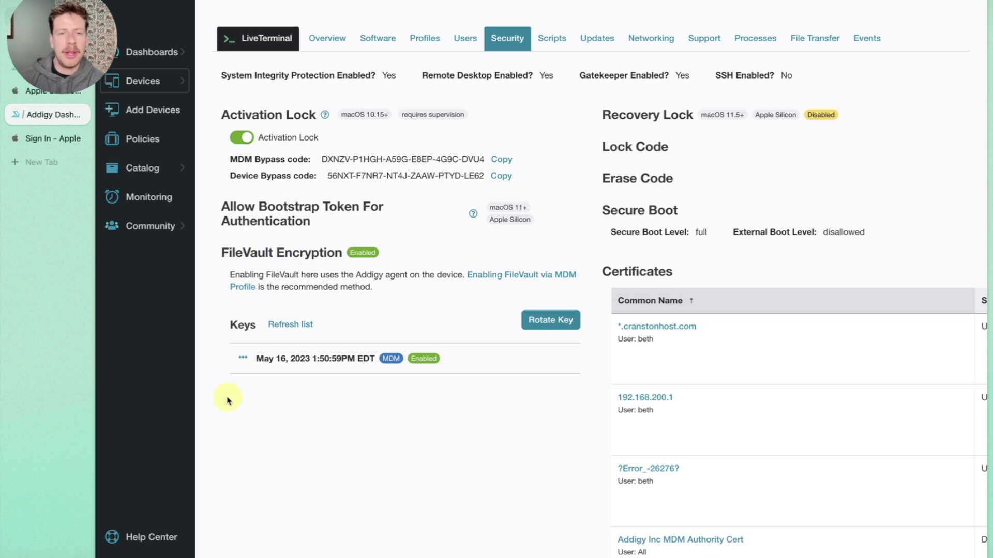
- Examine the iMac's stored FileVault key entry, including its date and the actions offered for the key
left_click_drag(257, 357, 383, 360)
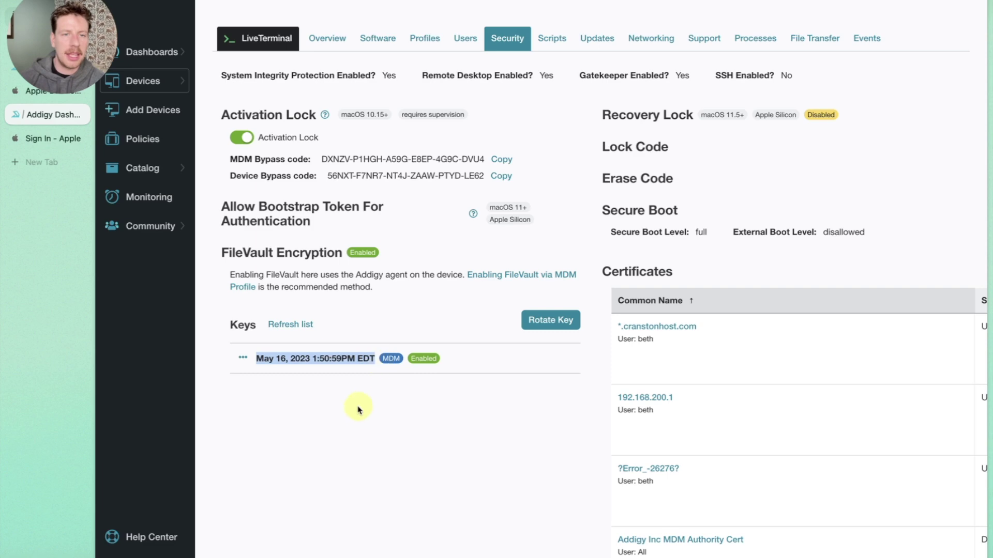
left_click(404, 420)
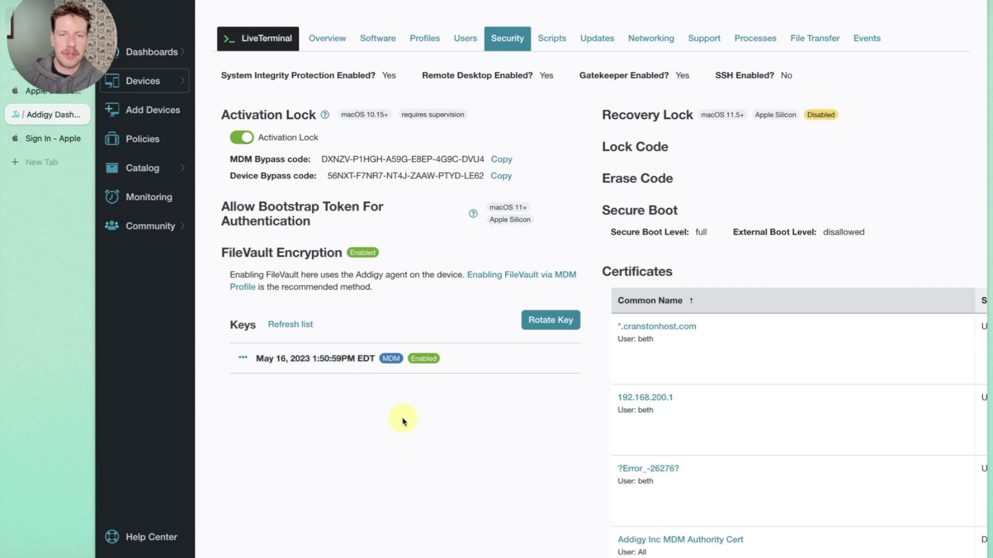
left_click(244, 358)
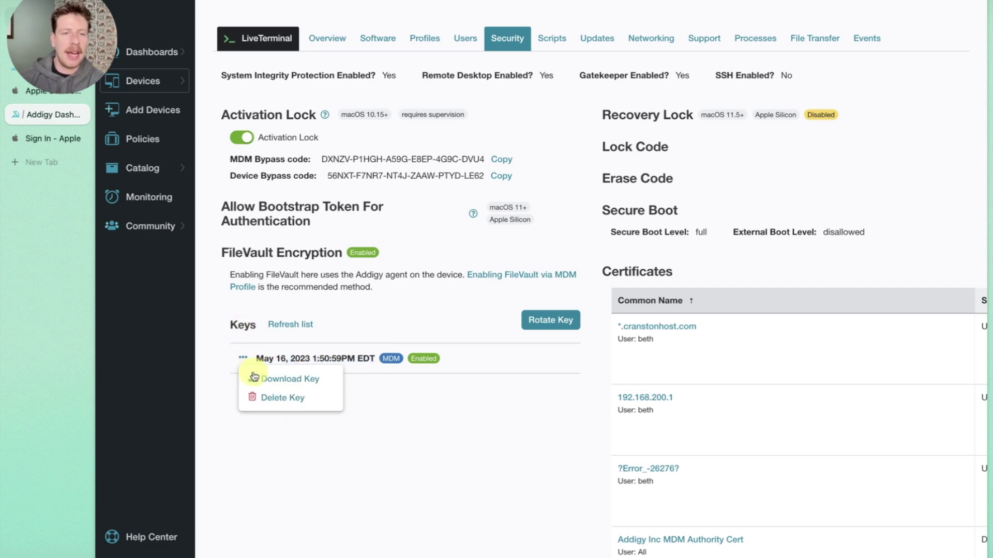
left_click(294, 470)
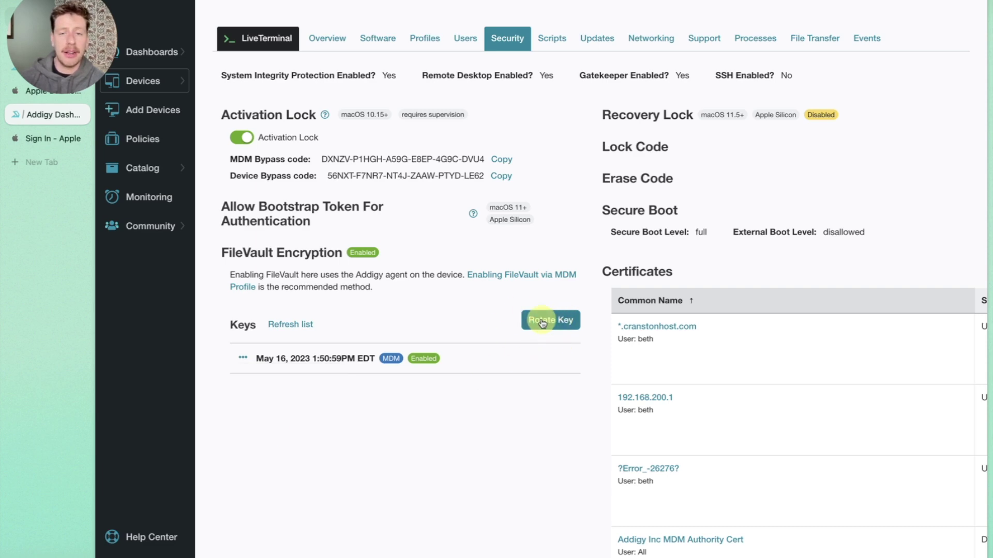
scroll(531, 399, "up", 5)
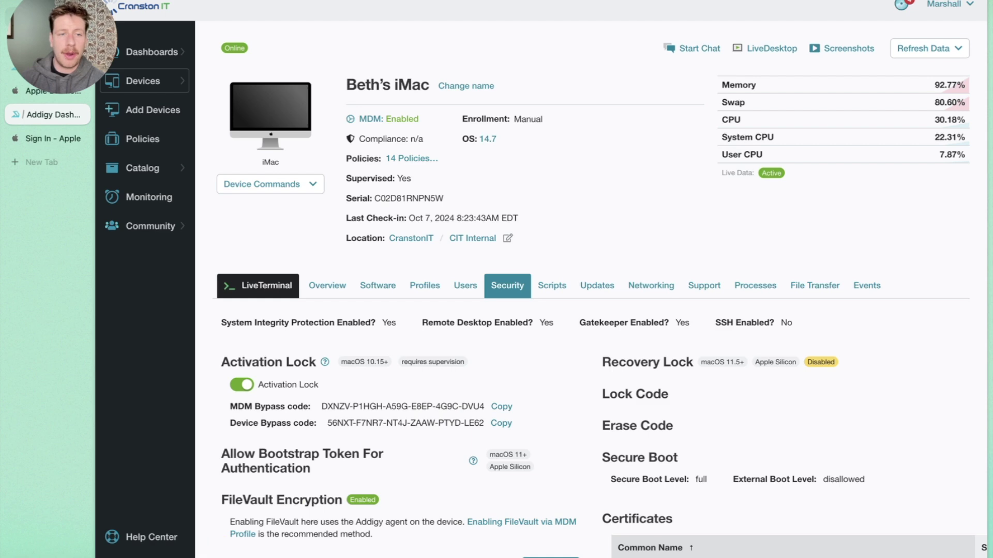
- Search the community scripts for "filev" and look through the matching FileVault scripts
mouse_move(154, 543)
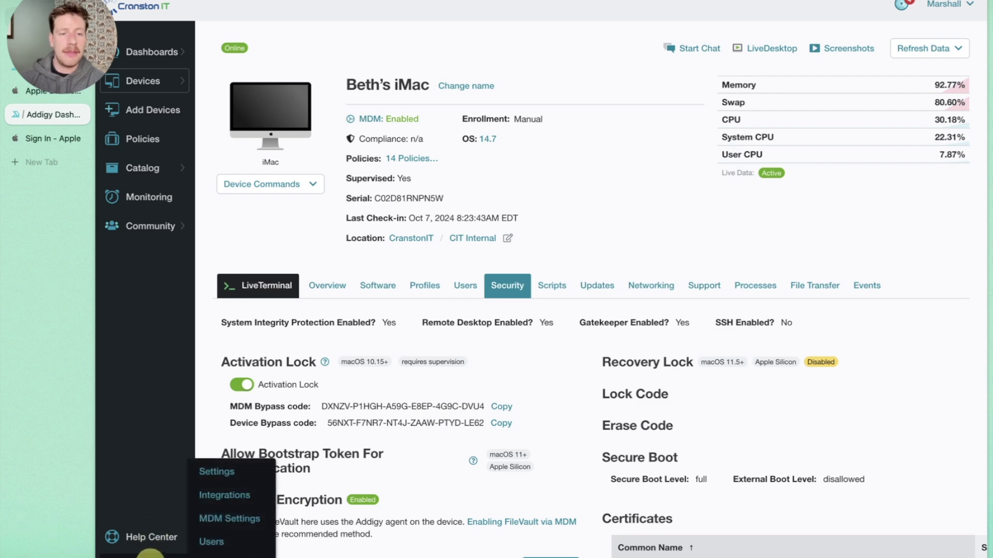
mouse_move(155, 227)
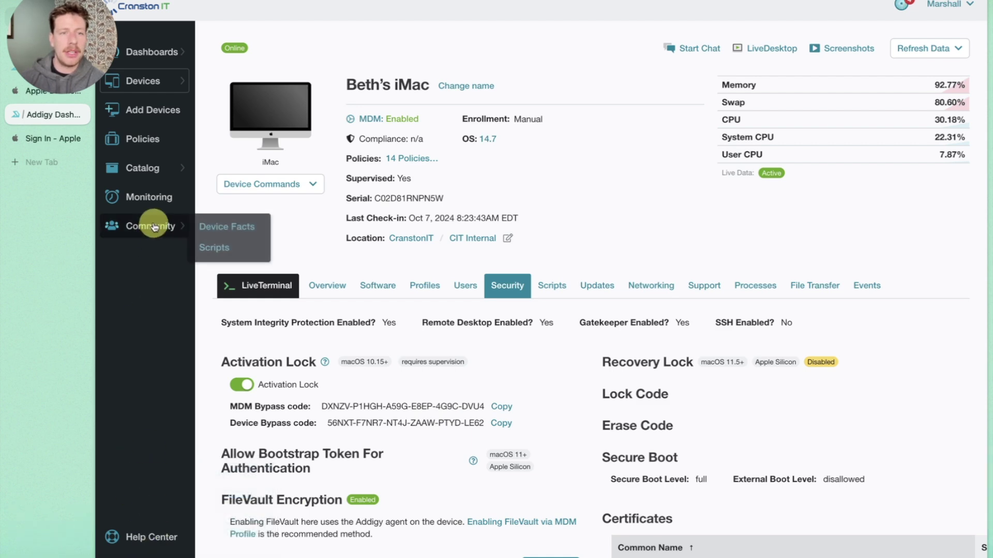
left_click(220, 250)
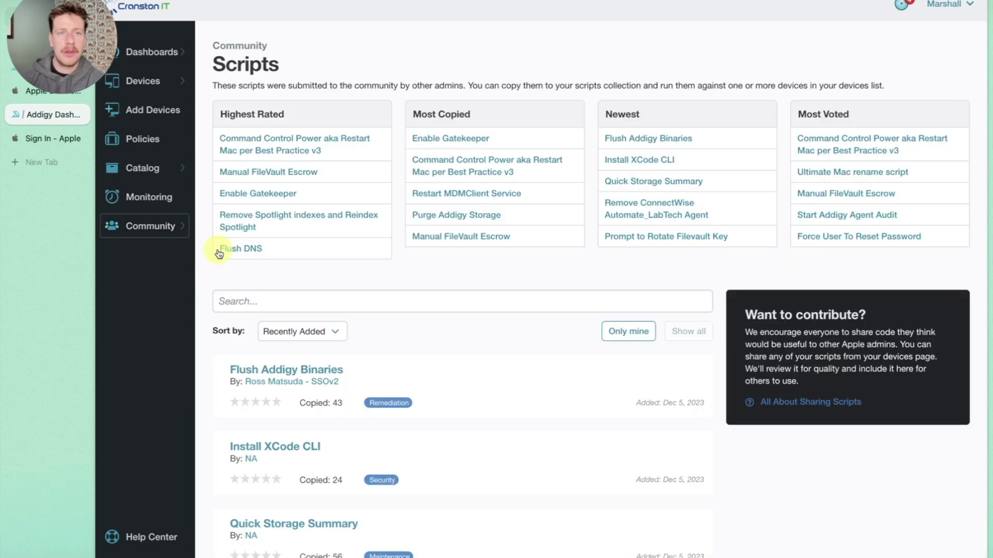
left_click(262, 302)
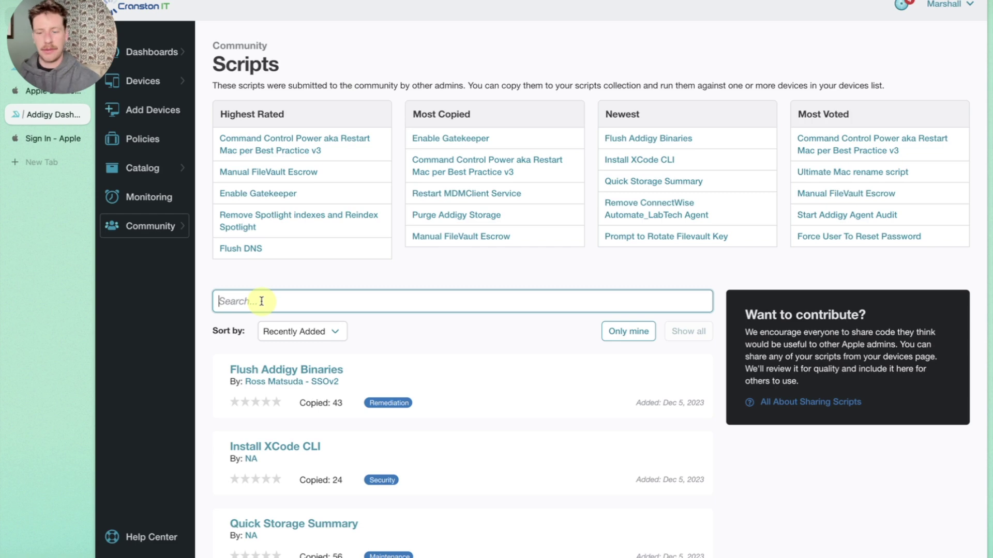
type("filev")
scroll(258, 295, "down", 2)
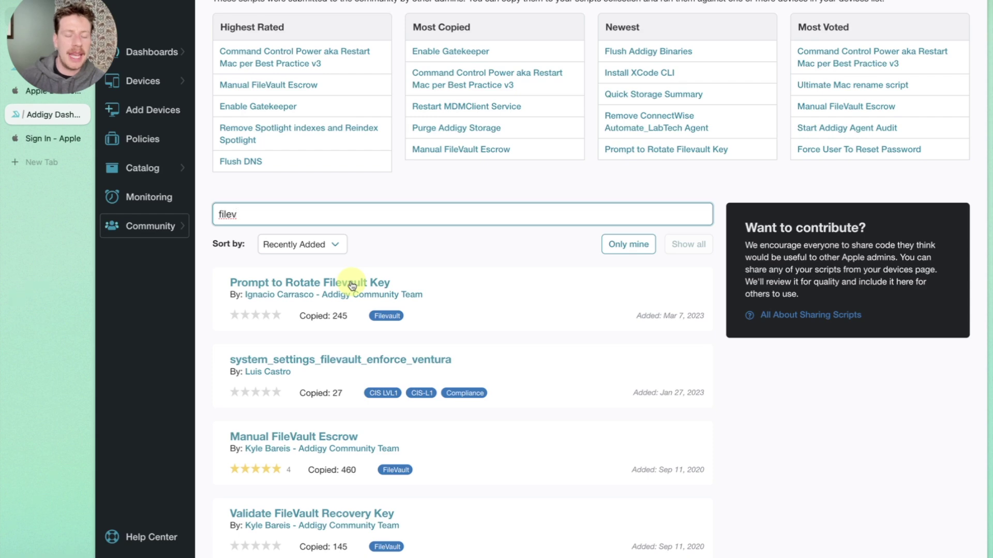
scroll(350, 284, "down", 1)
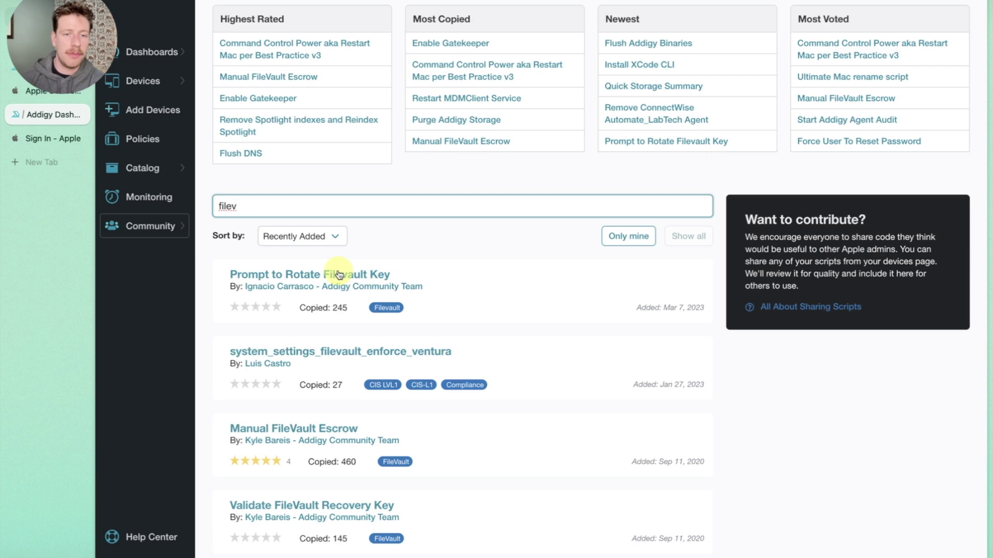
scroll(298, 535, "down", 1)
scroll(297, 535, "down", 1)
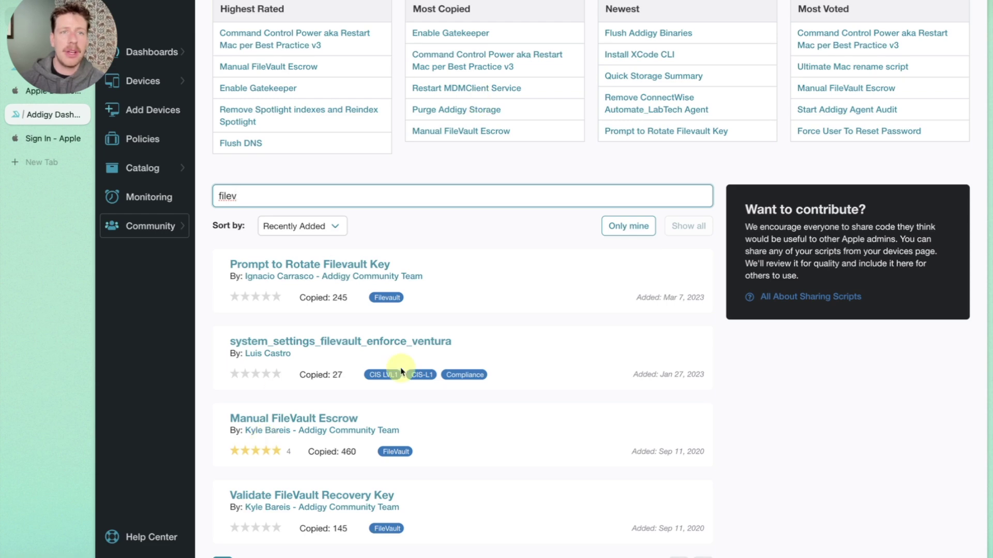
scroll(402, 352, "up", 3)
scroll(383, 341, "down", 3)
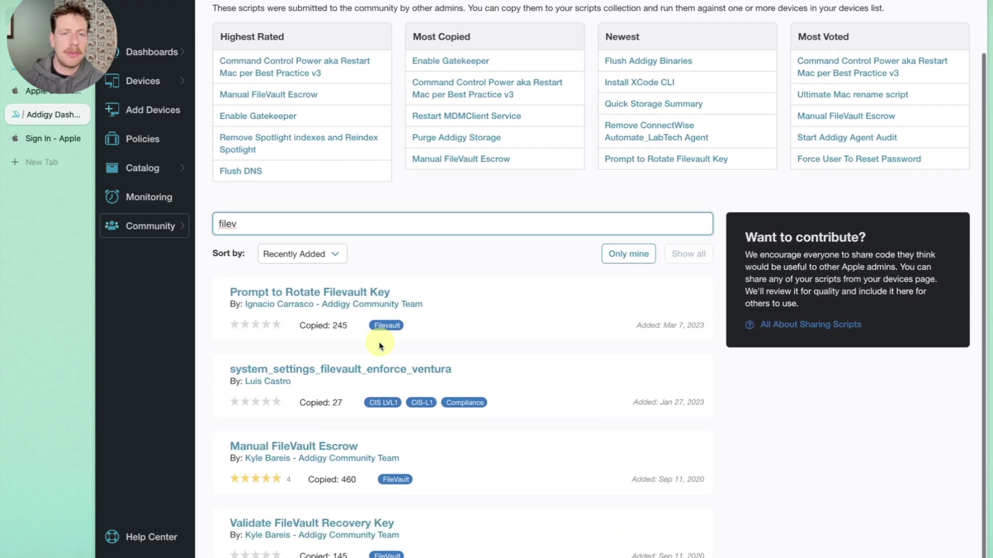